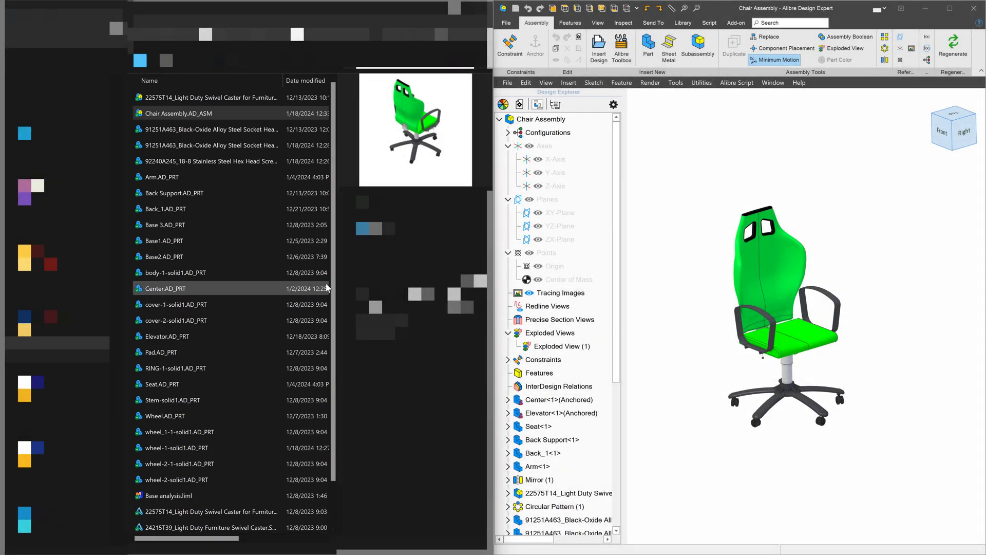
click(973, 9)
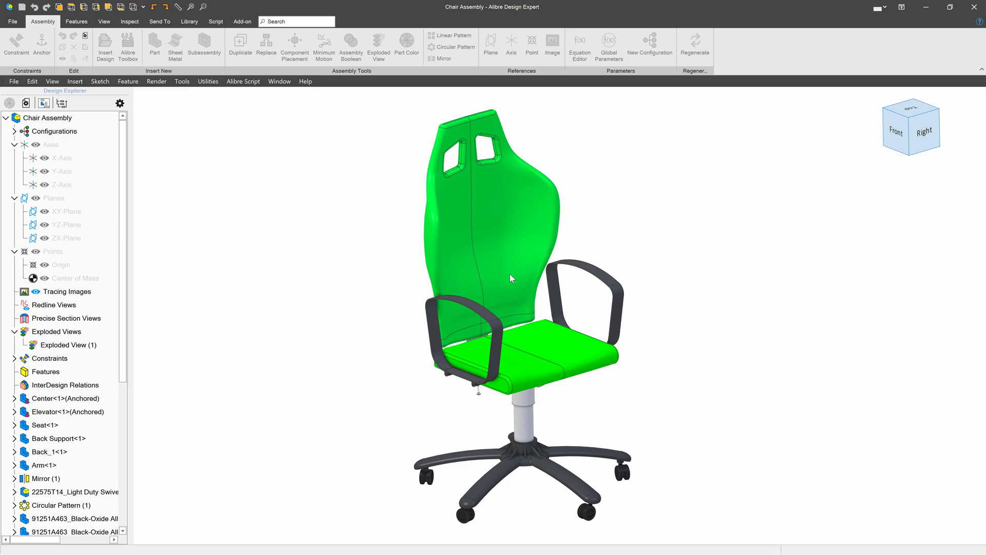
click(973, 7)
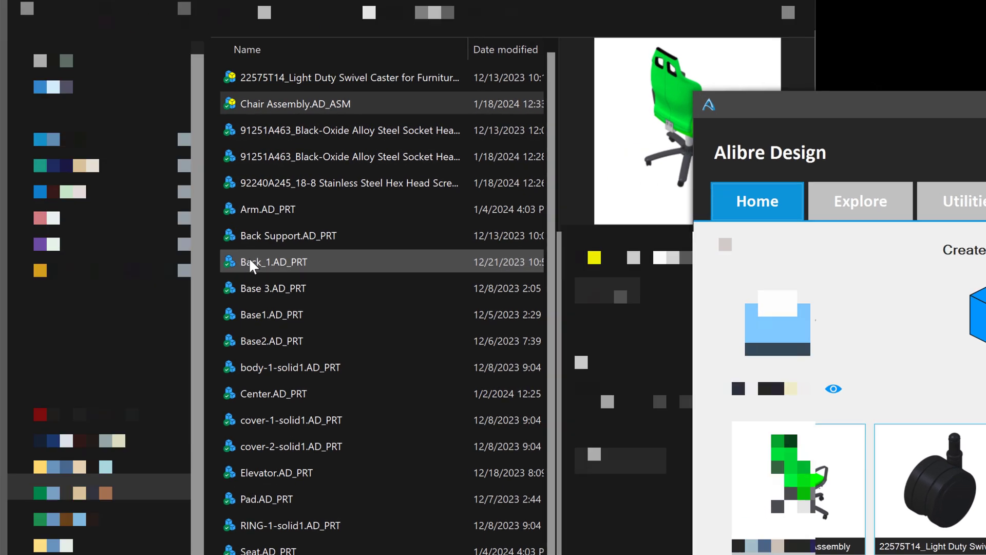
Remove the '_1' suffix so the part file Back_1.AD_PRT becomes Back.AD_PRT.
click(153, 209)
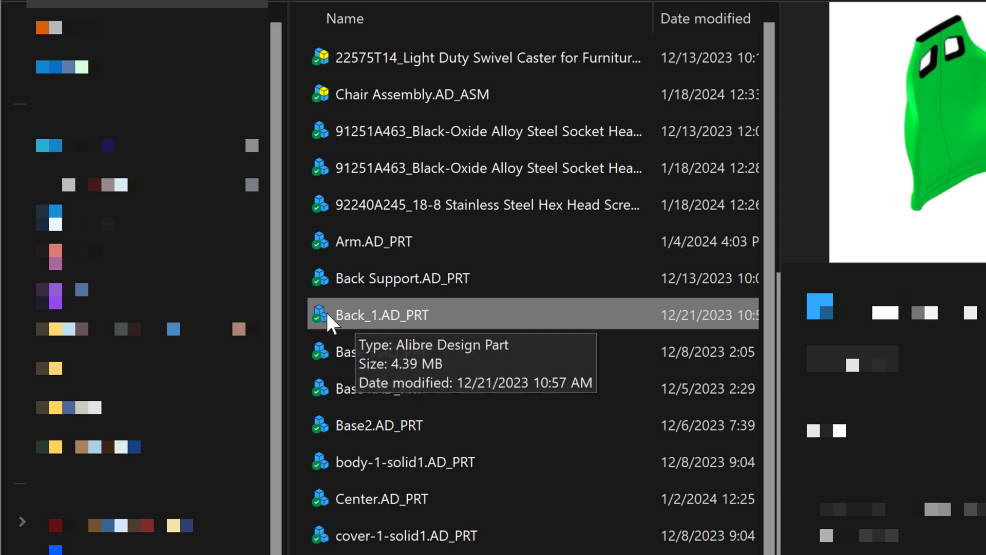
right_click(364, 314)
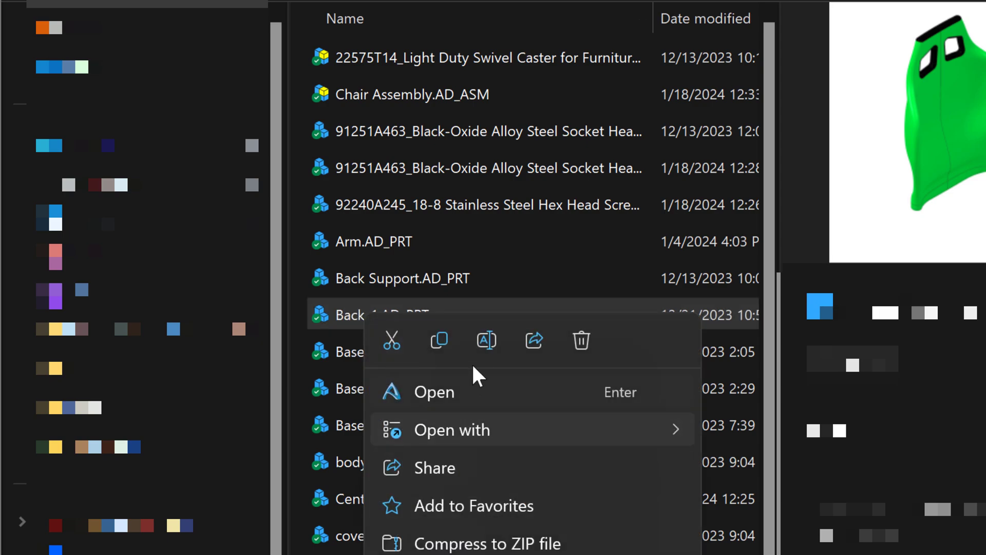
click(487, 340)
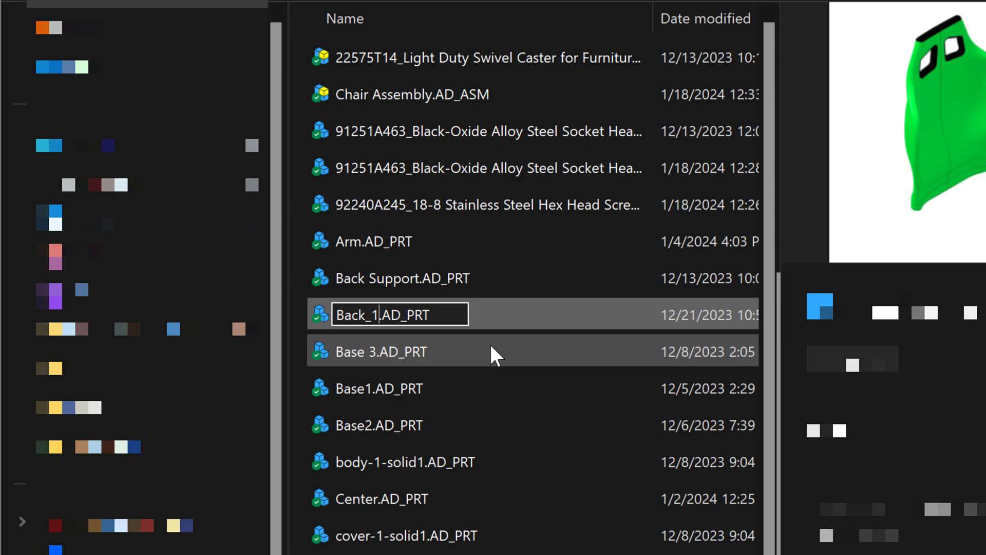
key(BackSpace)
key(BackSpace)
key(Return)
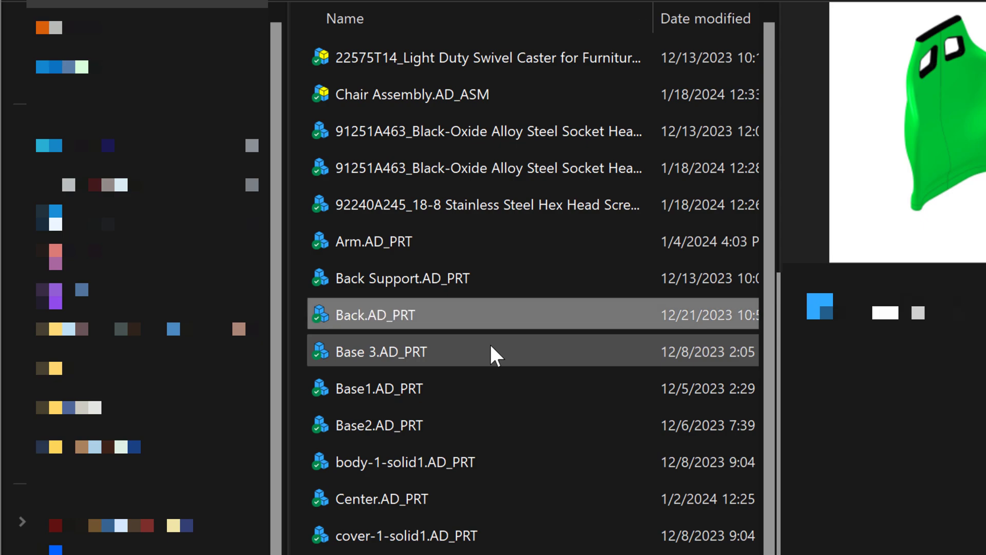
Open Chair Assembly and replace the missing Back_1 part with Back.AD_PRT.
double_click(427, 89)
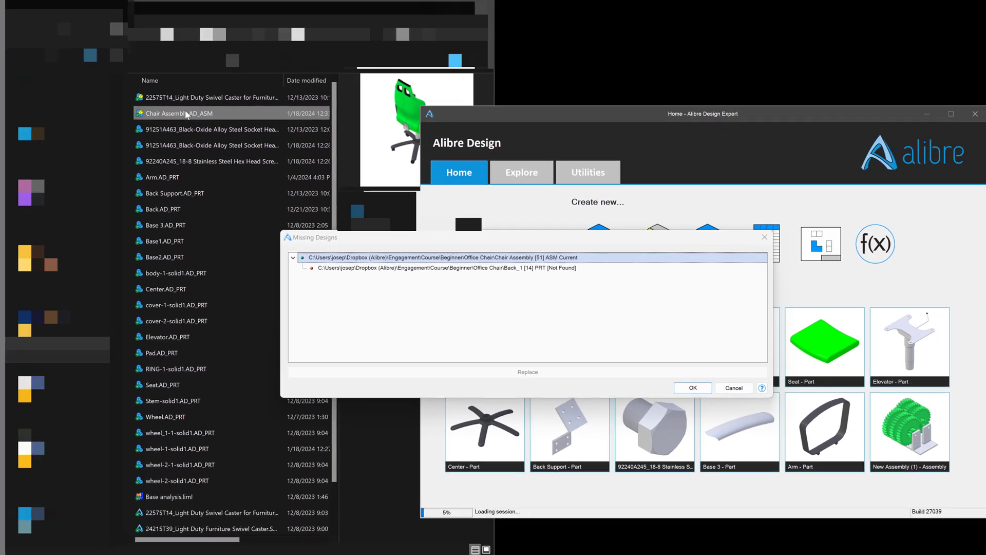
click(305, 244)
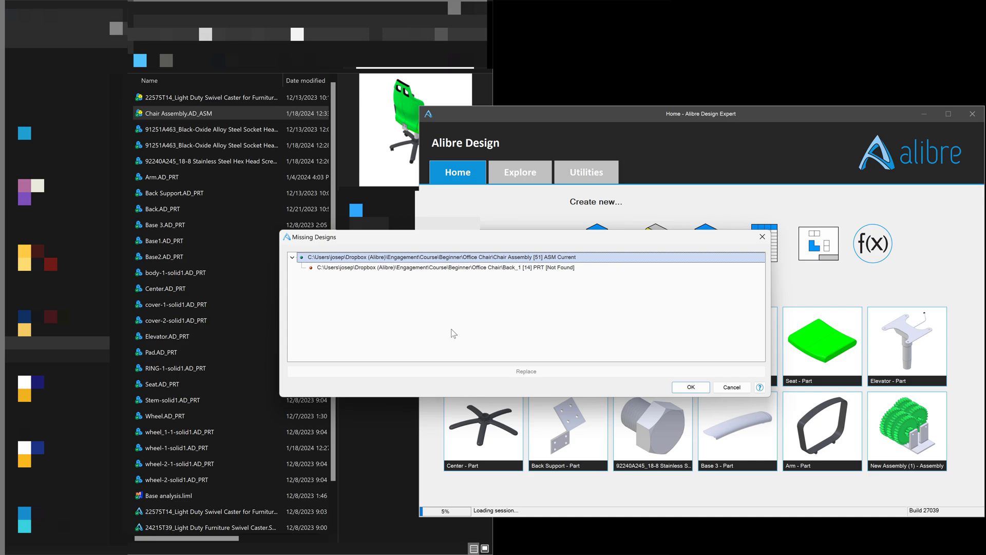
click(491, 269)
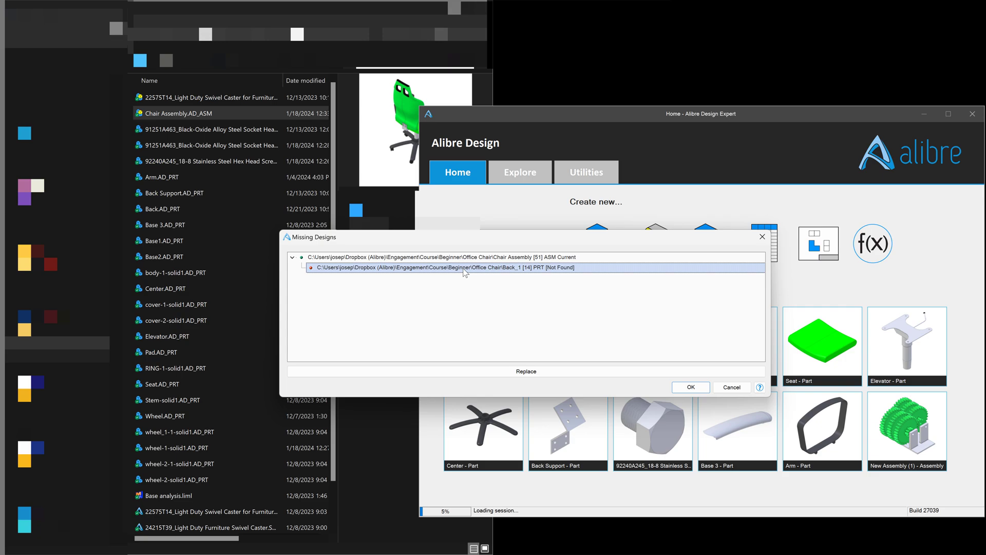
click(520, 374)
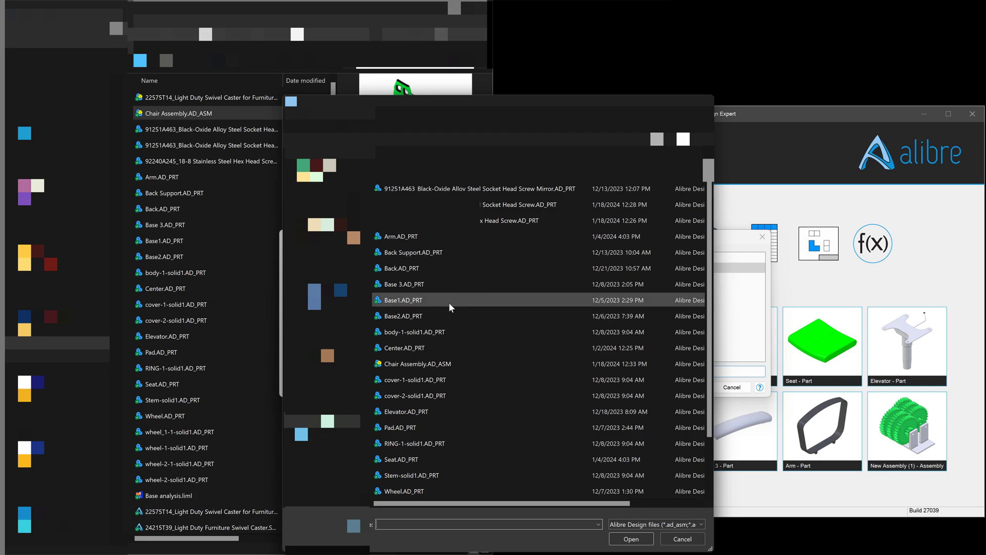
double_click(411, 269)
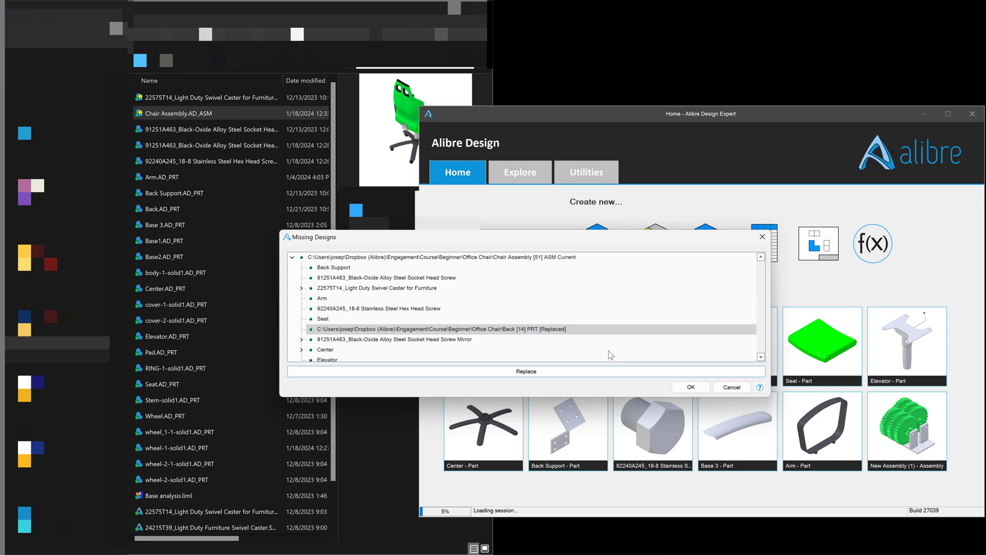
click(699, 385)
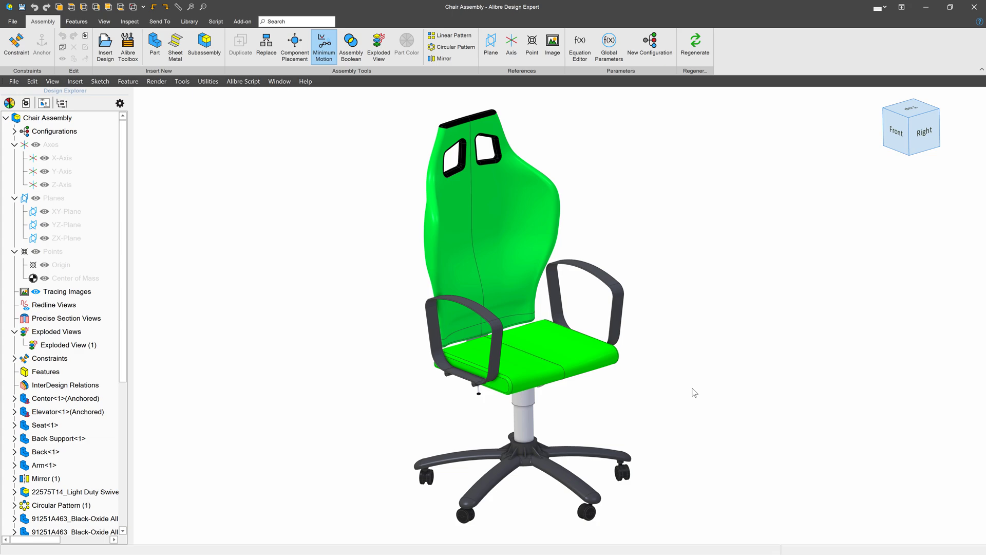
Close Chair Assembly saving changes, then reopen it from Recent files.
click(974, 7)
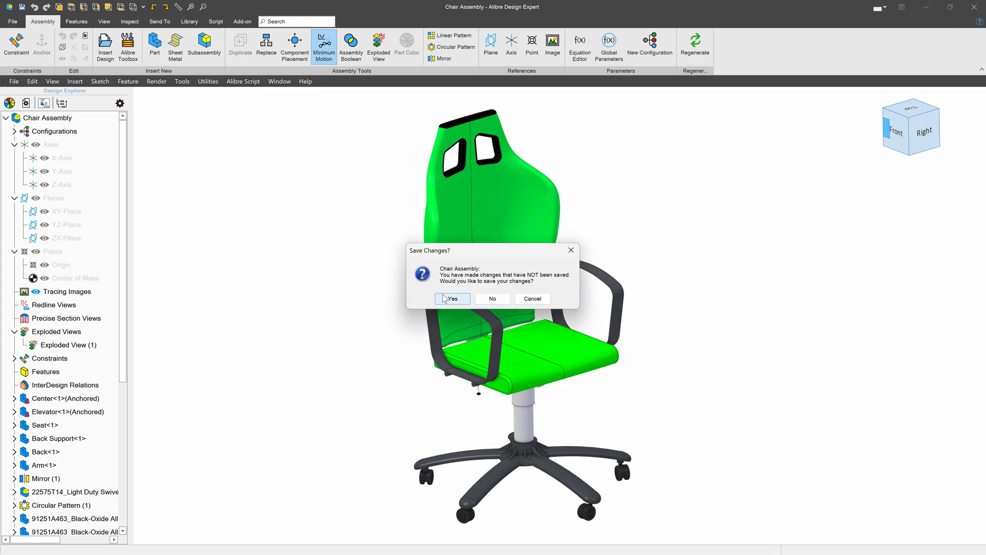
click(443, 295)
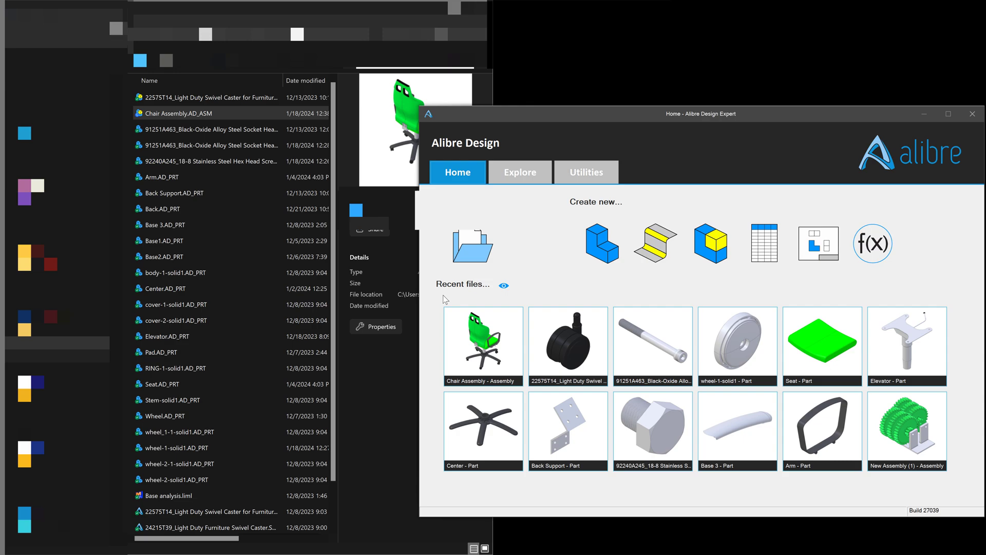
click(486, 349)
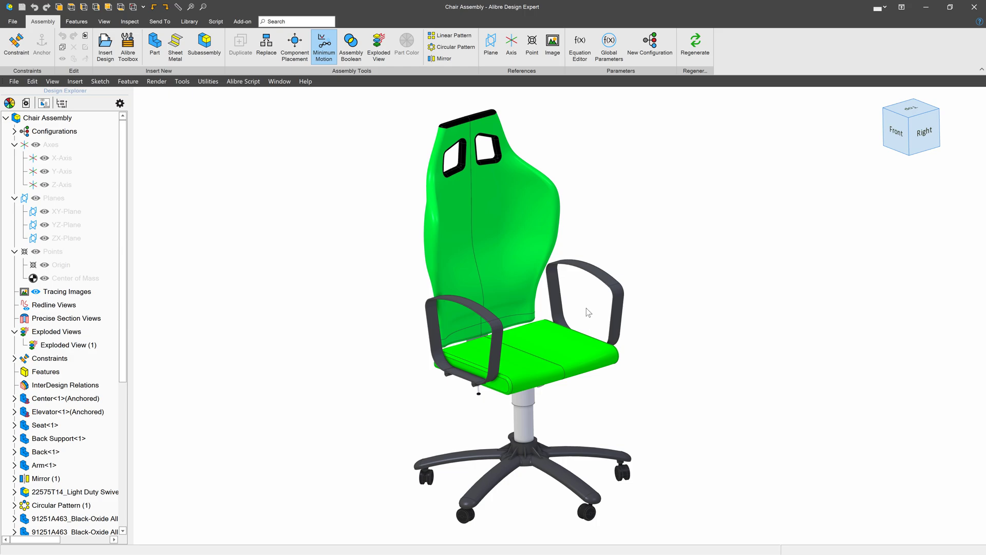
Create a package of Chair Assembly, saving it into a newly made 'New folder'.
click(11, 23)
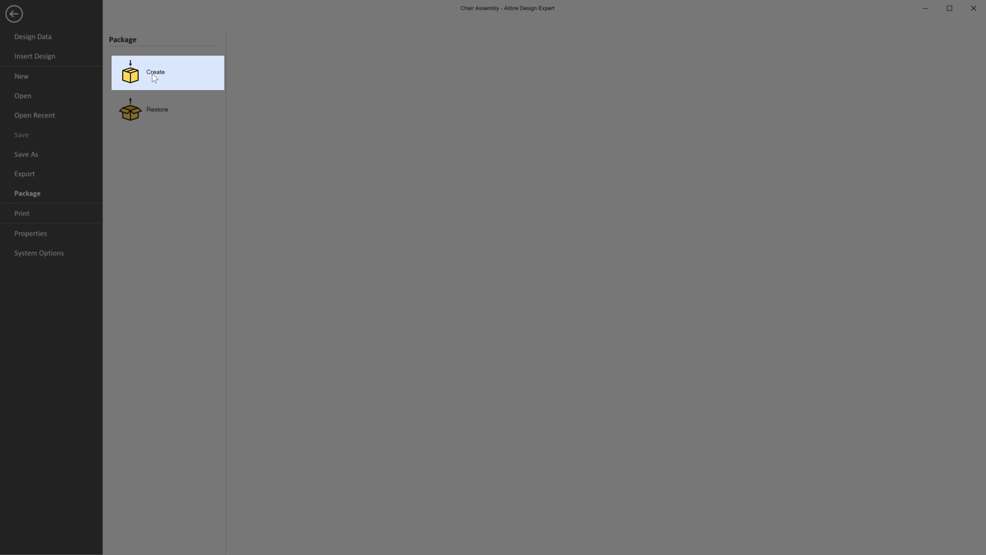
click(152, 73)
right_click(207, 199)
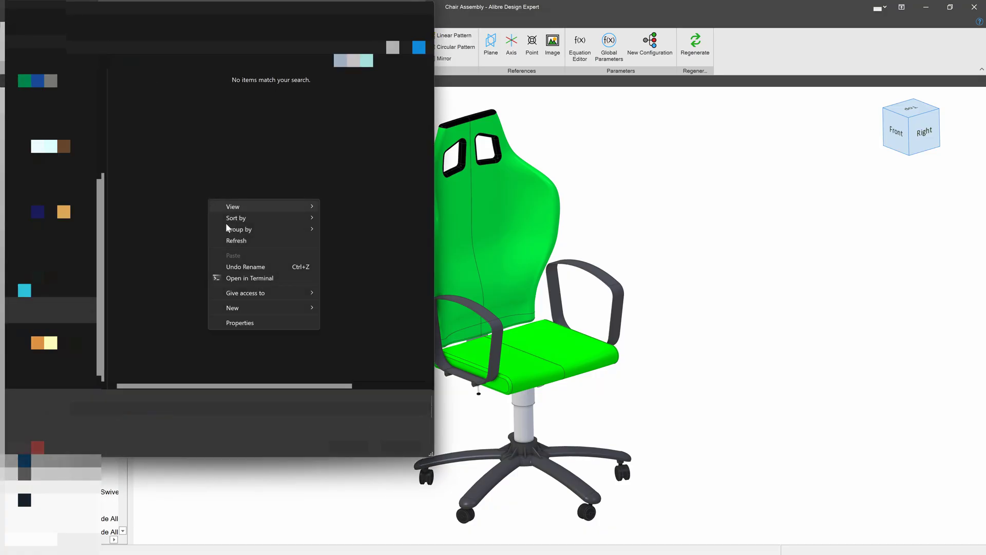
mouse_move(247, 305)
click(339, 308)
click(177, 137)
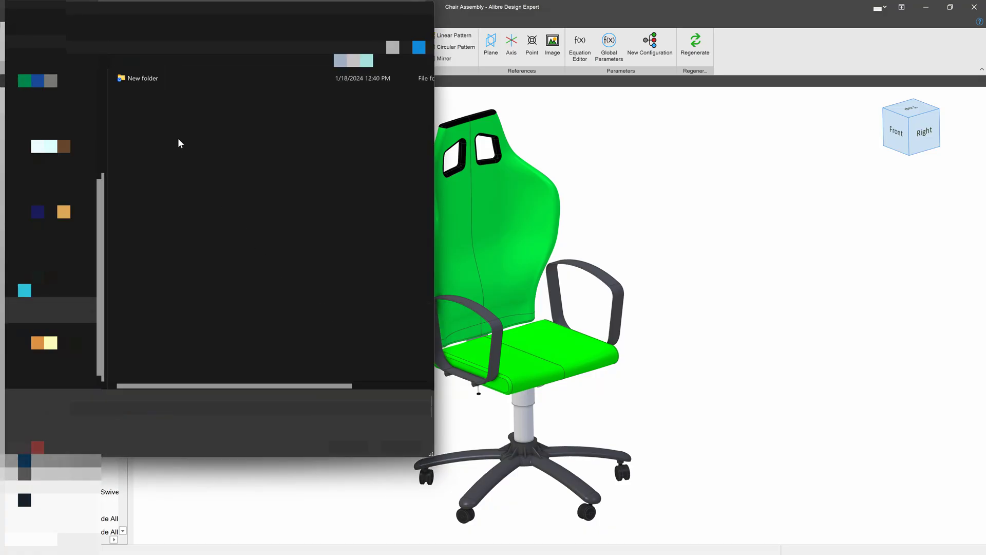
double_click(140, 78)
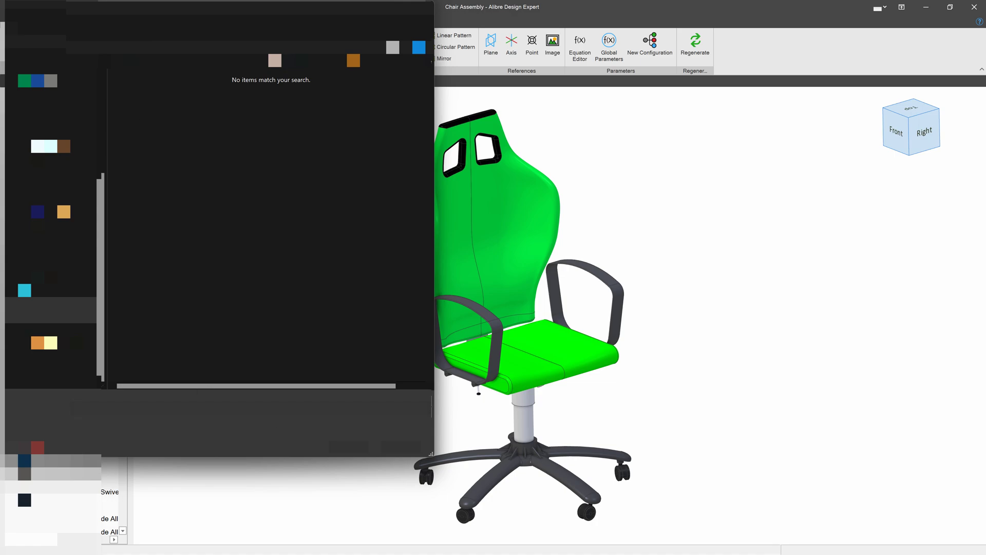
click(353, 444)
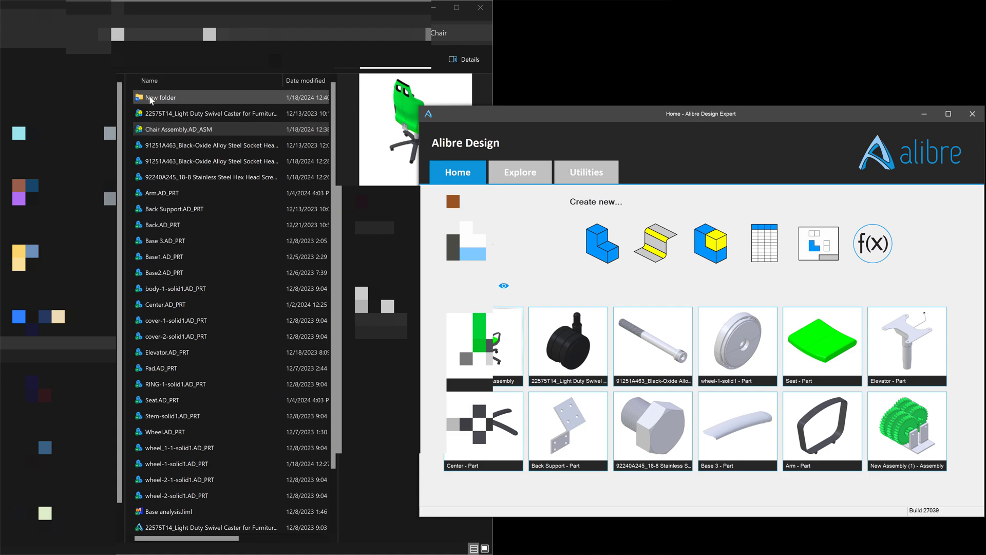
Restore Chair Assembly.AD_PKG from New folder with Overwrite Existing Files enabled.
double_click(167, 99)
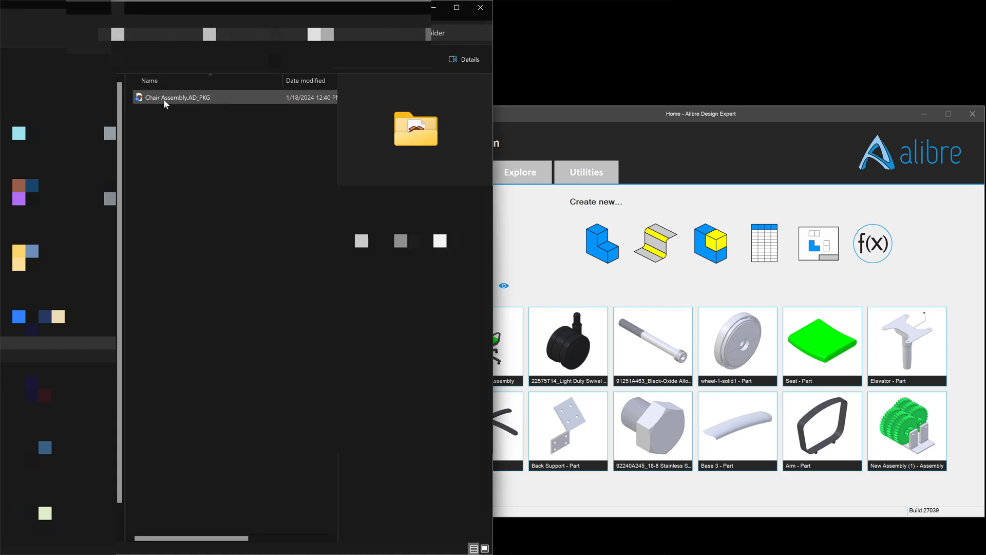
click(169, 97)
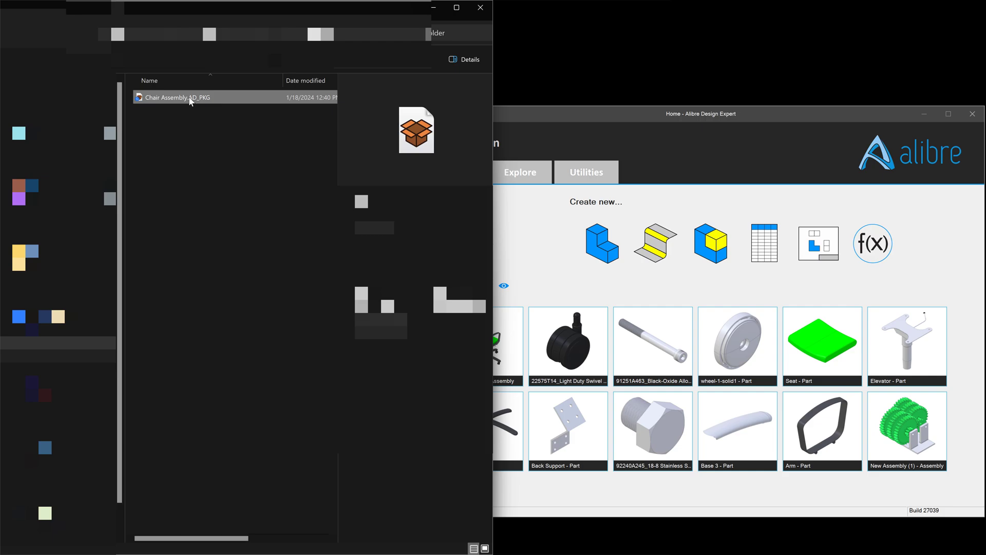
double_click(190, 99)
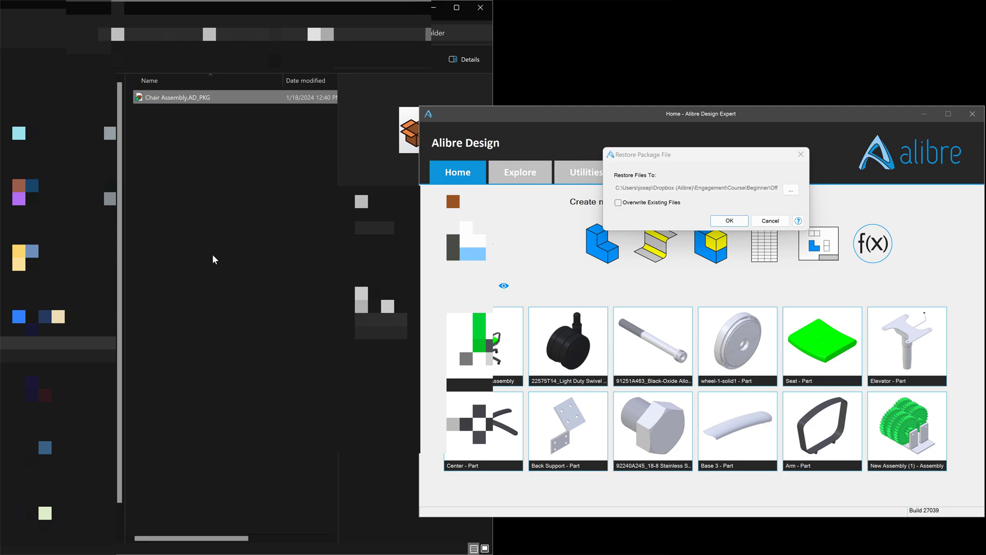
click(619, 202)
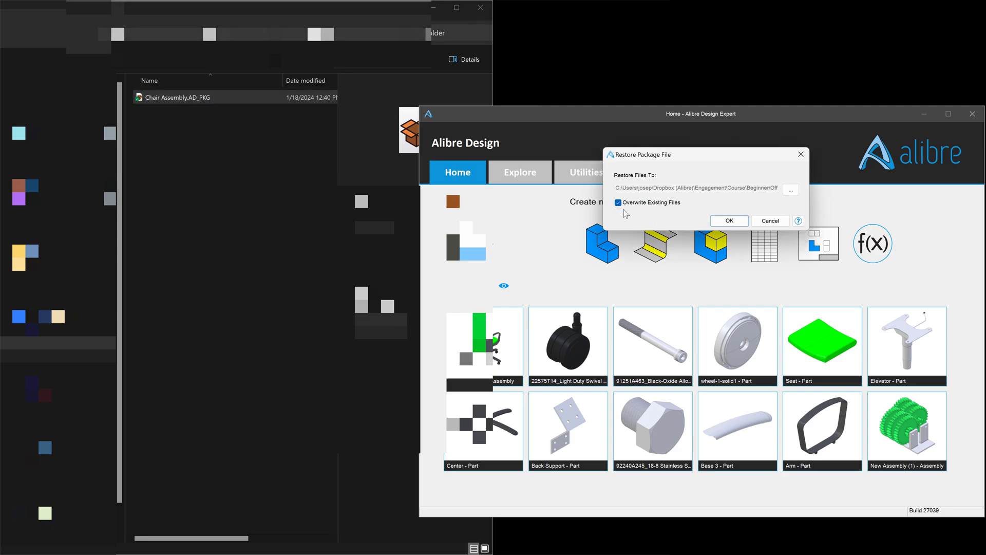
click(739, 221)
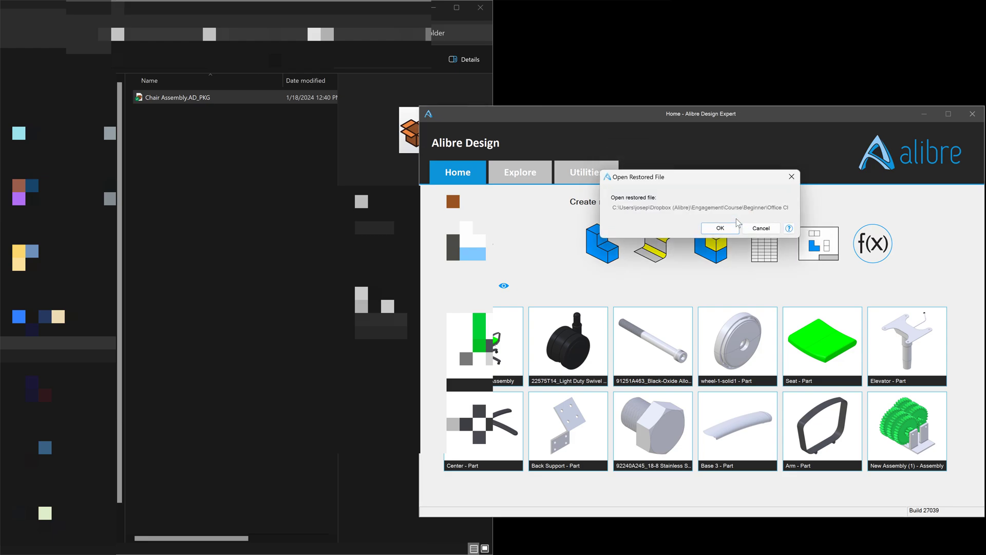
Open the restored assembly and inspect the restored socket head screw and wheel-2-solid1.AD_PRT files.
click(727, 229)
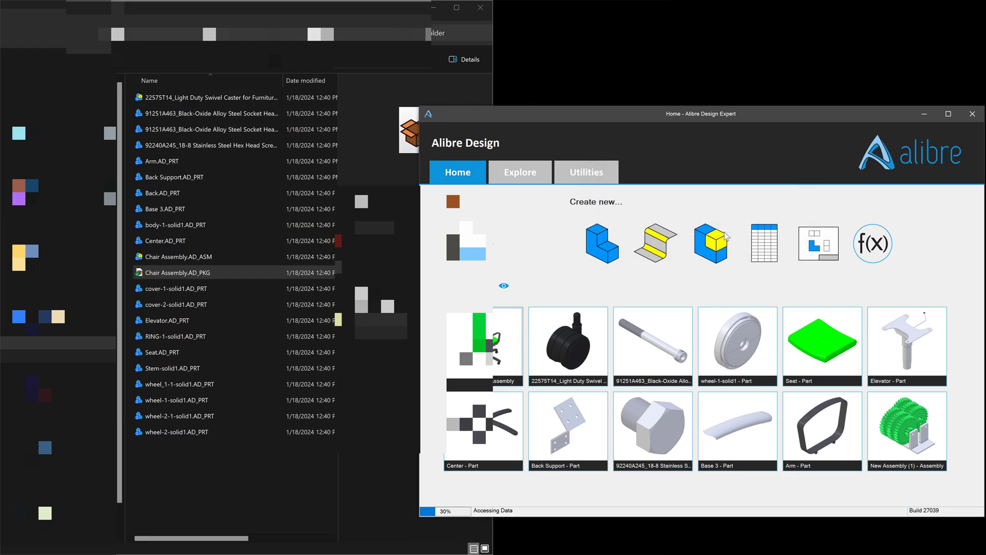
click(193, 113)
click(165, 432)
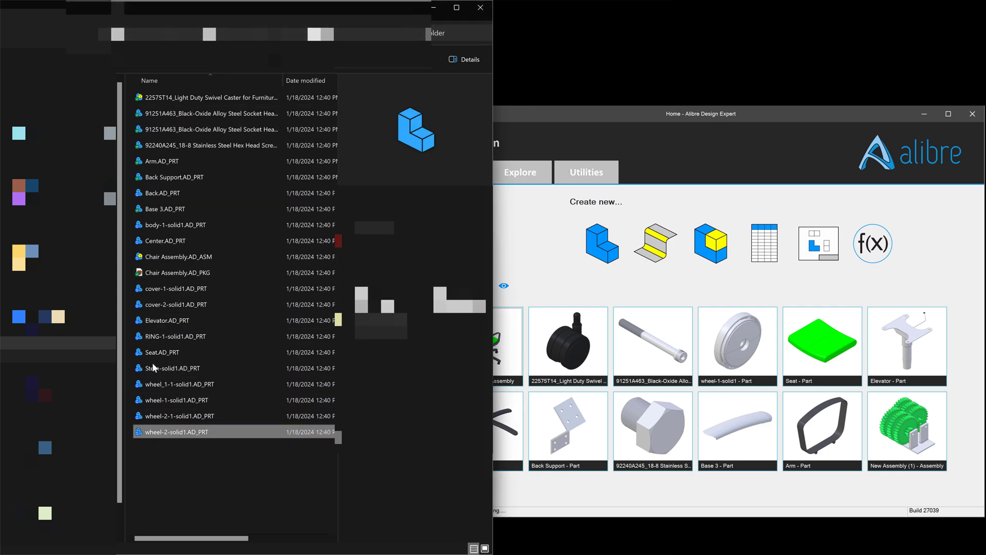